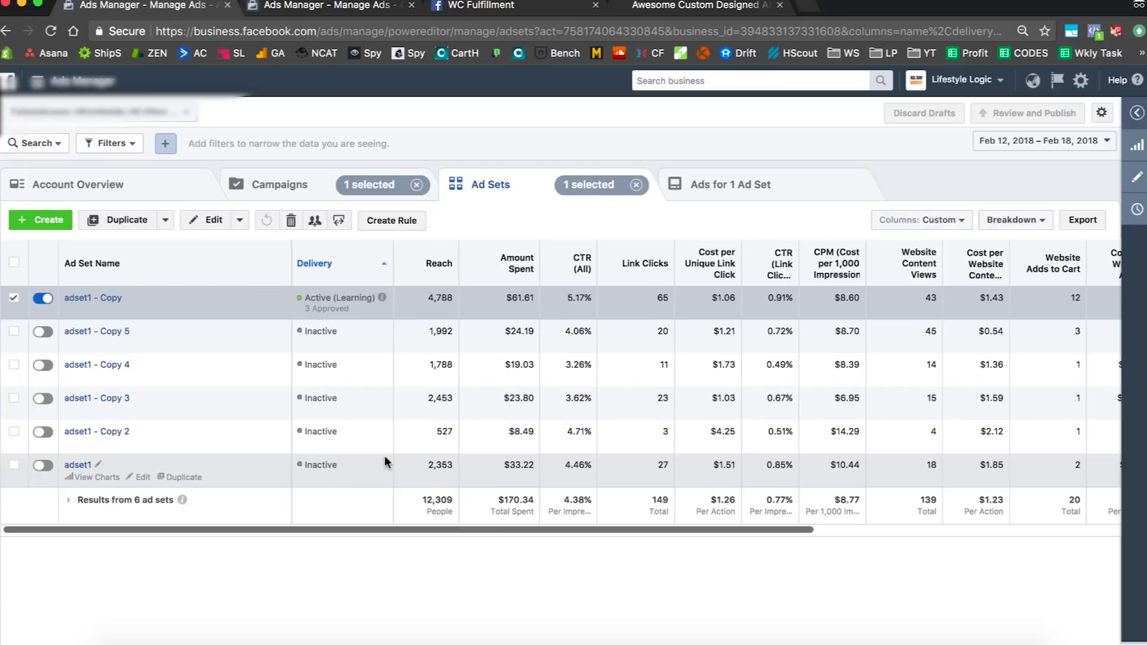
# Open adset1 - Copy and scroll across its ads table to view the results columns
pyautogui.moveTo(476, 528); pyautogui.dragTo(478, 450)
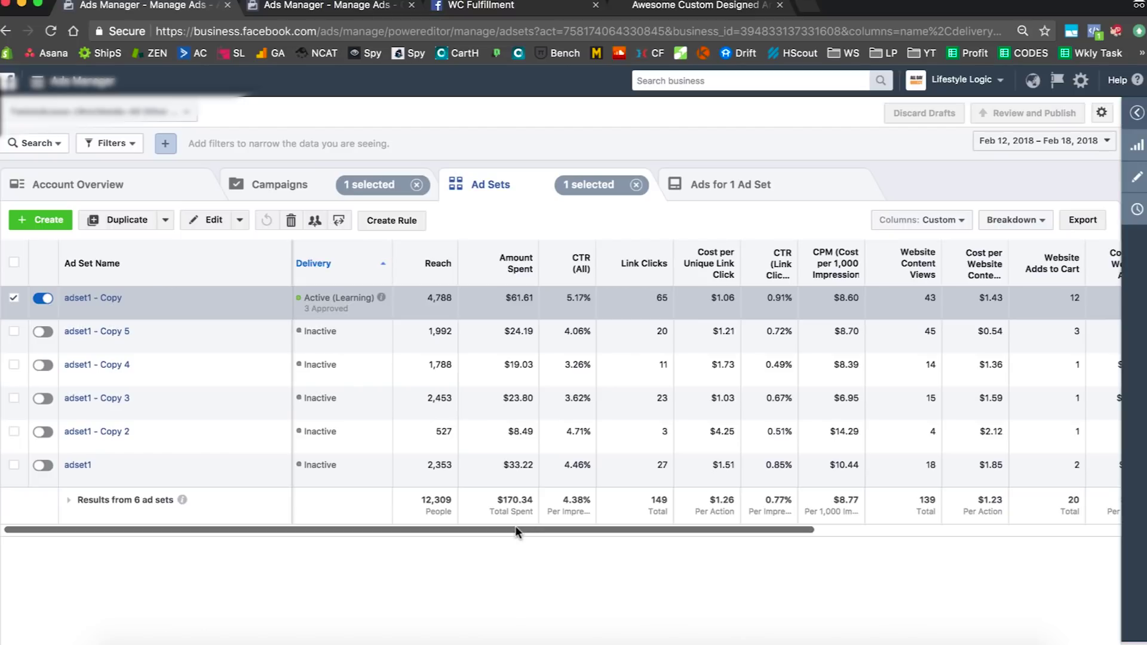
pyautogui.moveTo(516, 528); pyautogui.dragTo(540, 530)
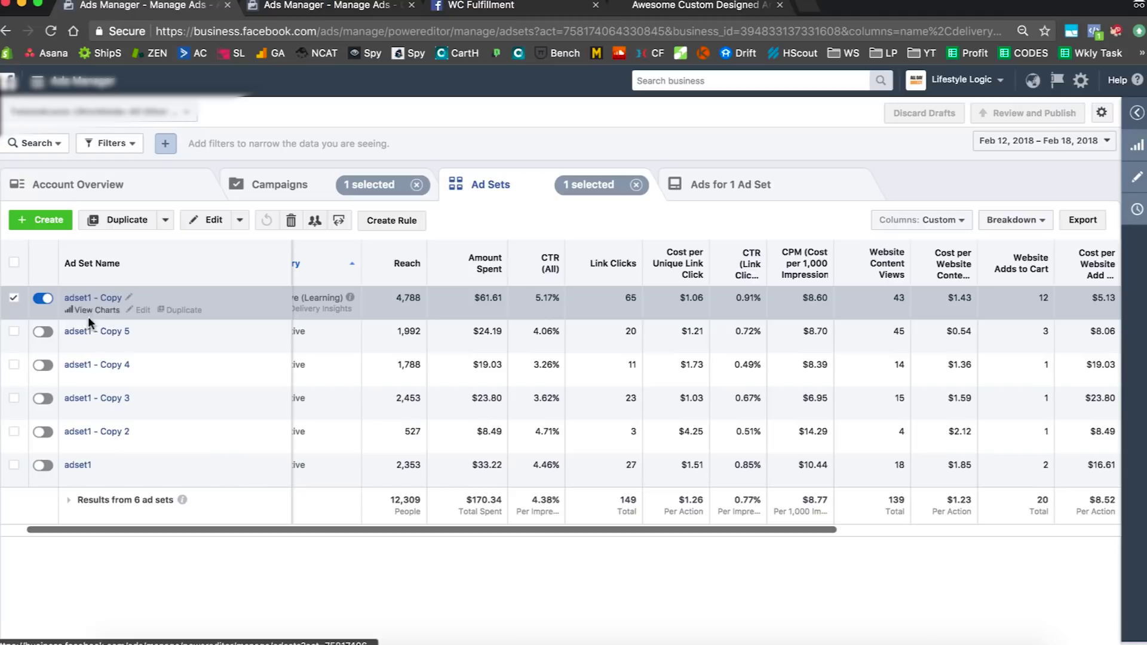
pyautogui.click(89, 299)
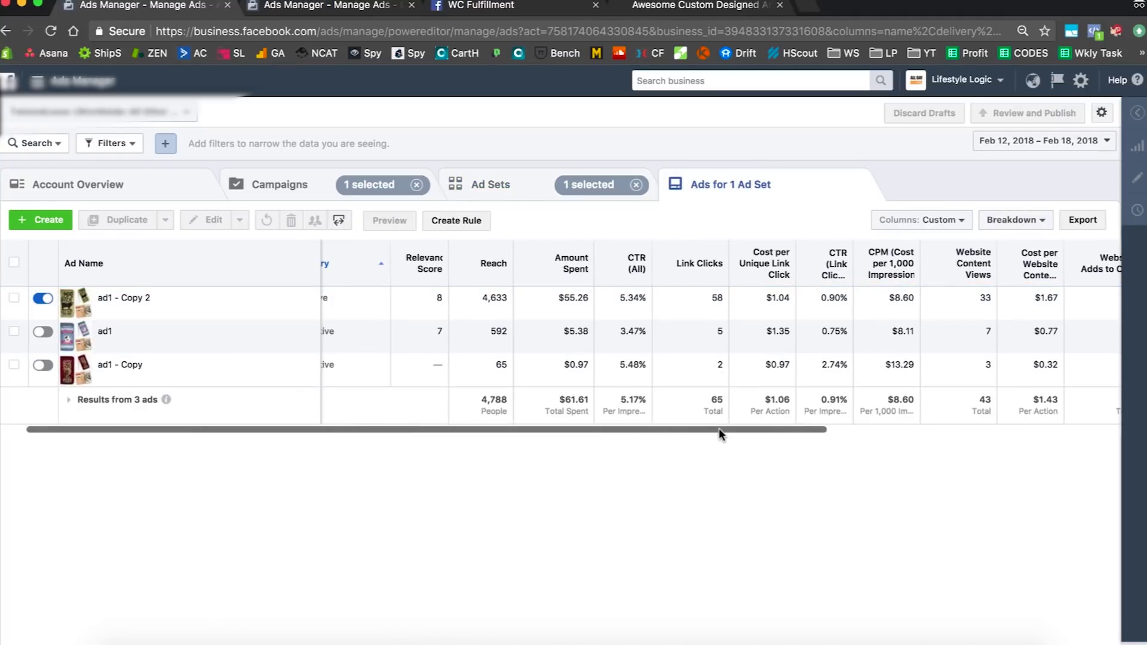
pyautogui.moveTo(719, 428); pyautogui.dragTo(963, 425)
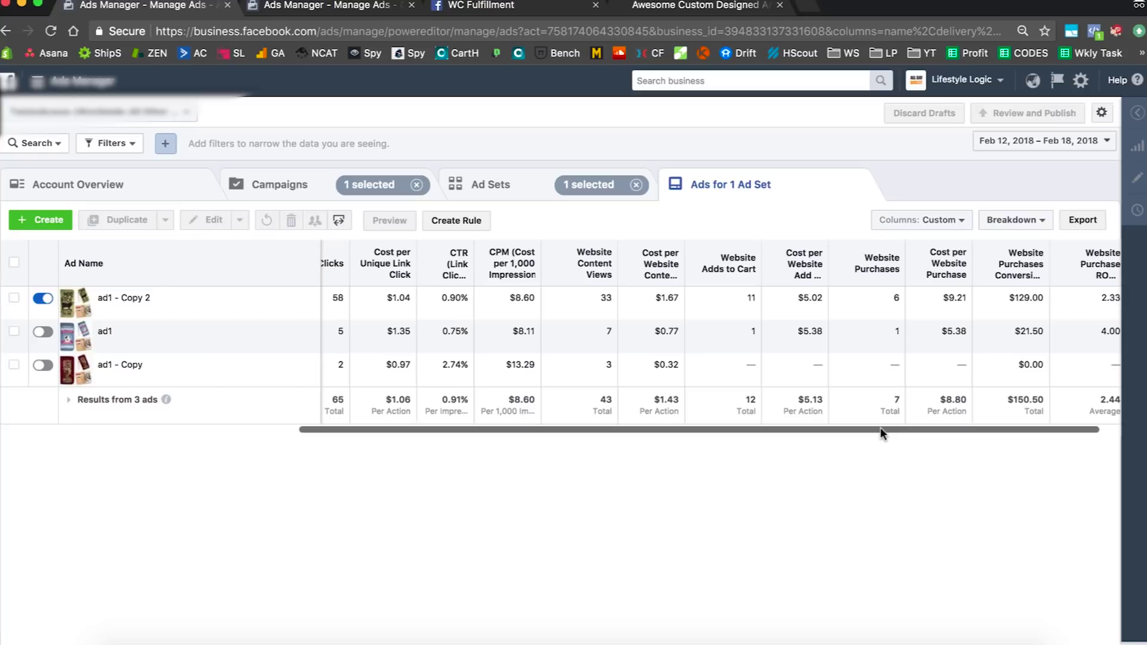
pyautogui.moveTo(880, 428); pyautogui.dragTo(857, 428)
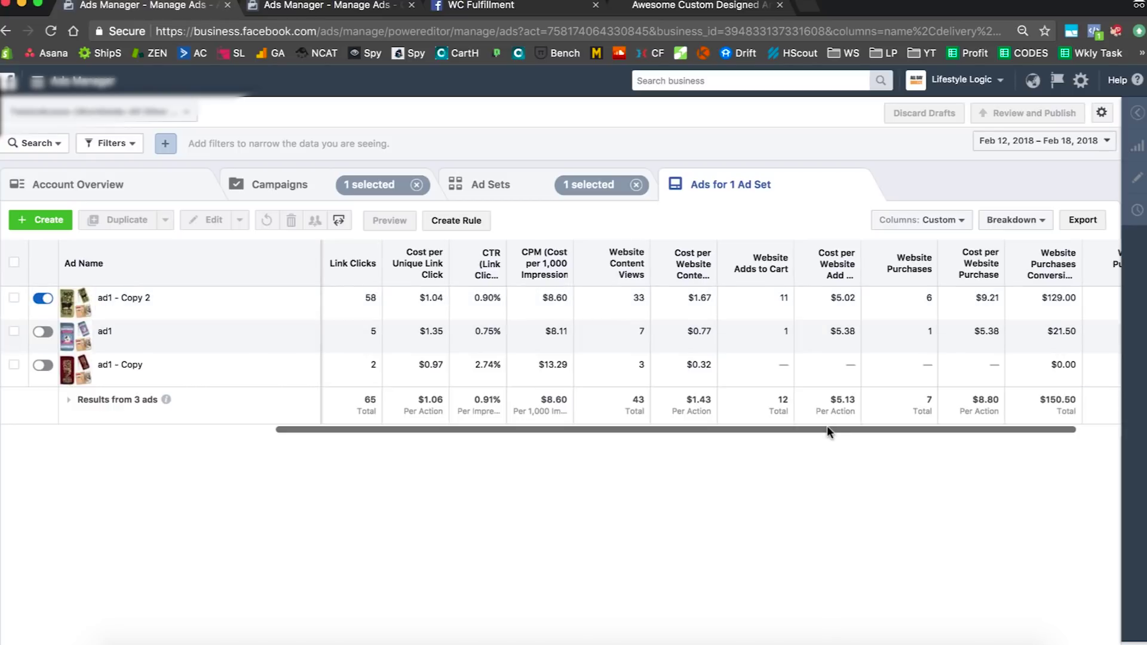
pyautogui.moveTo(827, 428); pyautogui.dragTo(779, 429)
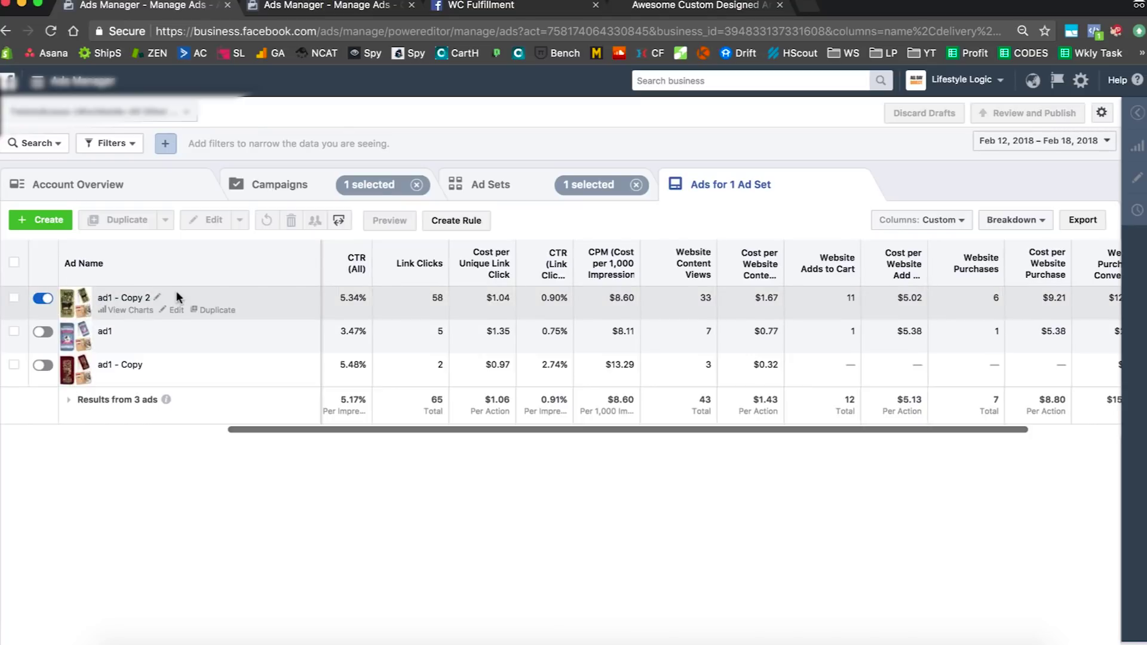
# Return to the ad sets list and reopen adset1 - Copy to show its three ads' purchases
pyautogui.click(481, 192)
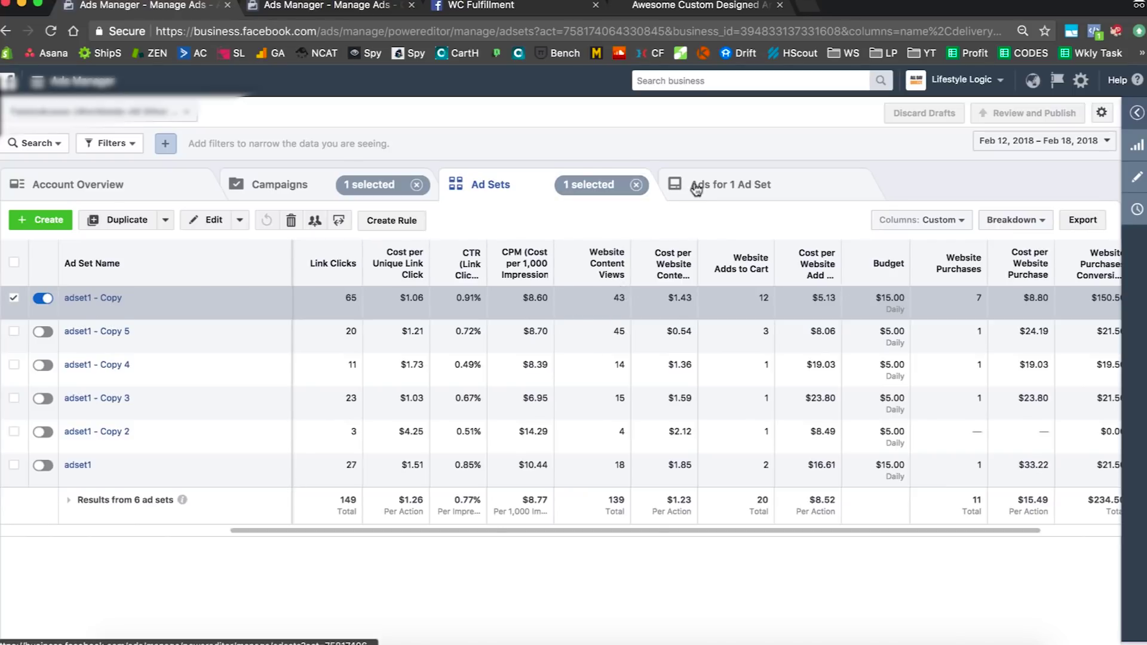
pyautogui.click(105, 301)
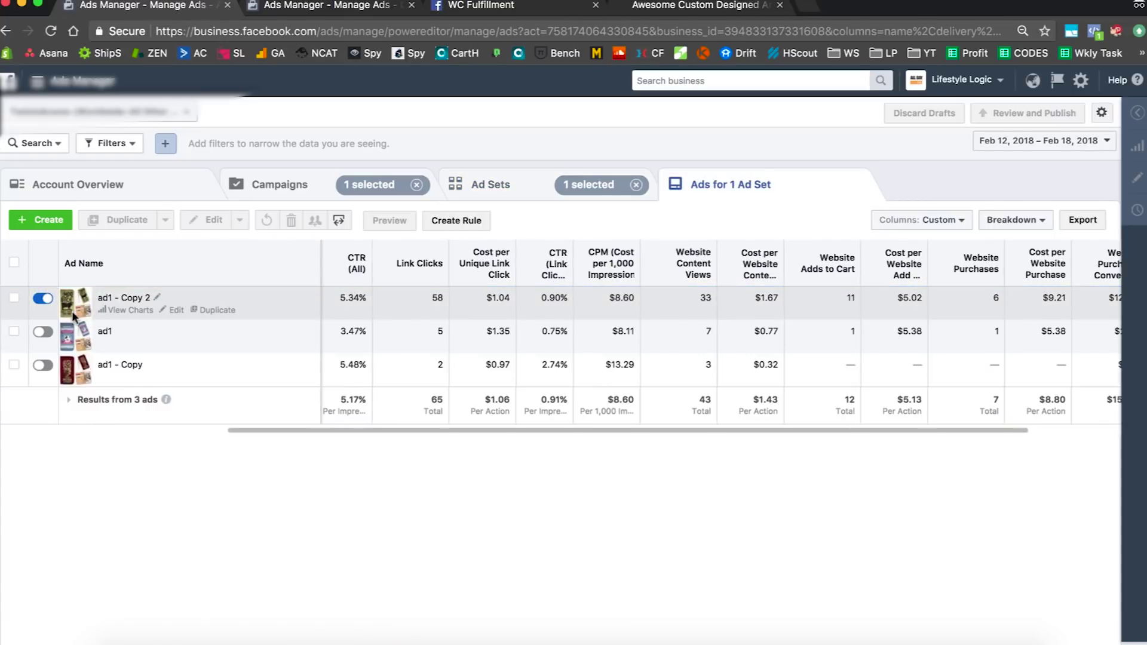
pyautogui.moveTo(364, 431); pyautogui.dragTo(447, 426)
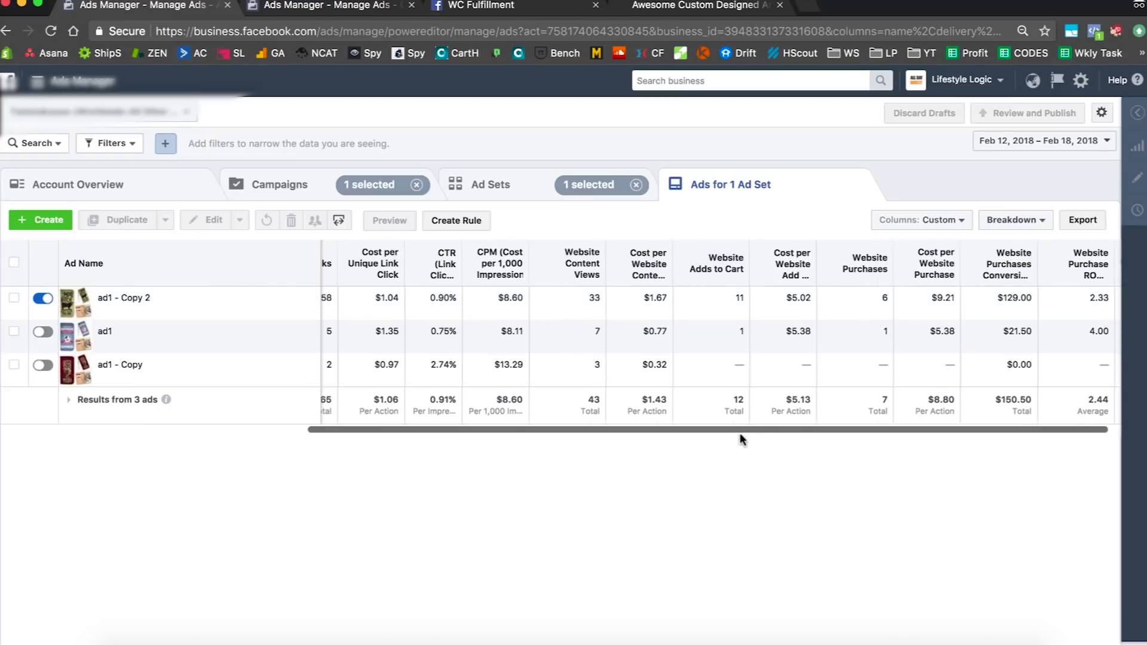
pyautogui.moveTo(744, 429); pyautogui.dragTo(764, 430)
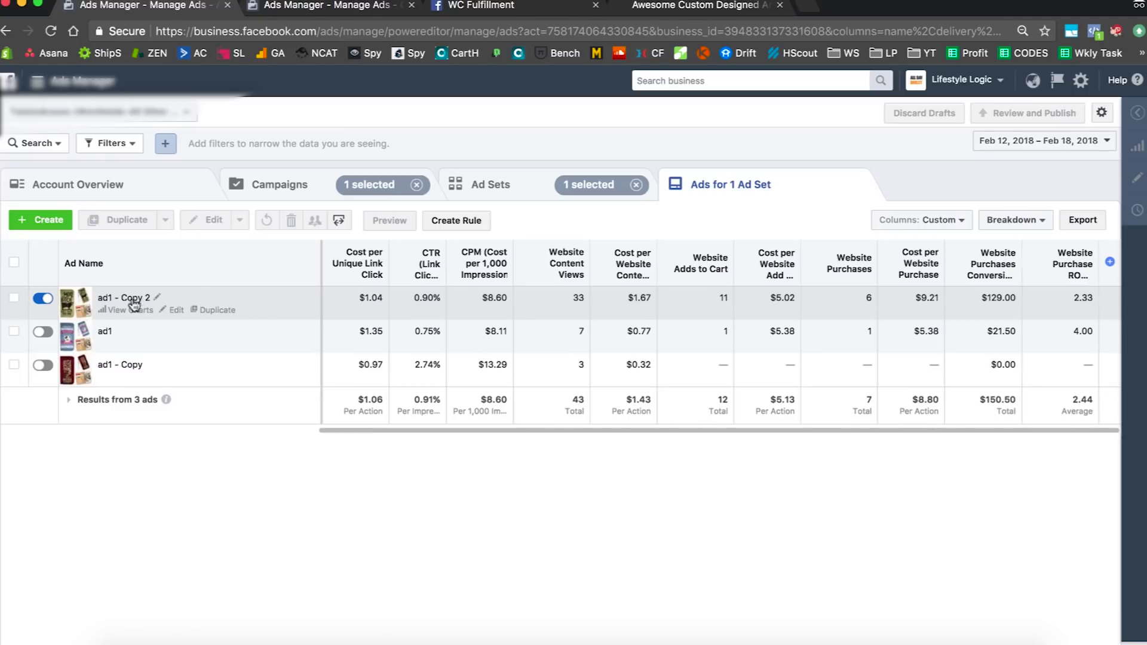
pyautogui.click(495, 187)
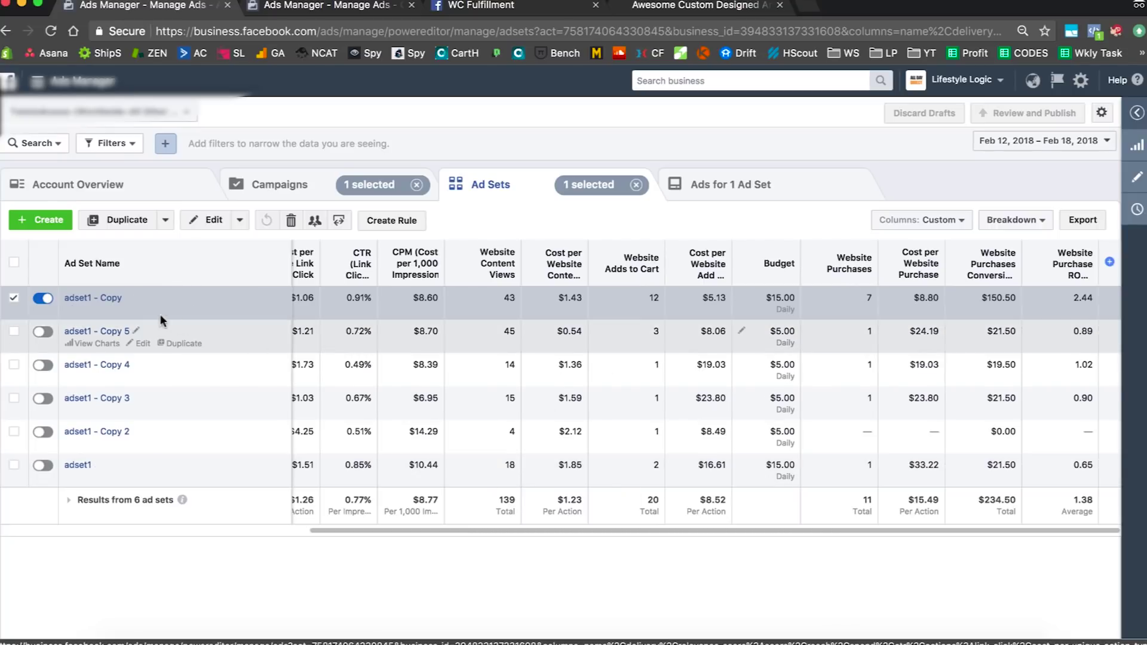
pyautogui.click(104, 298)
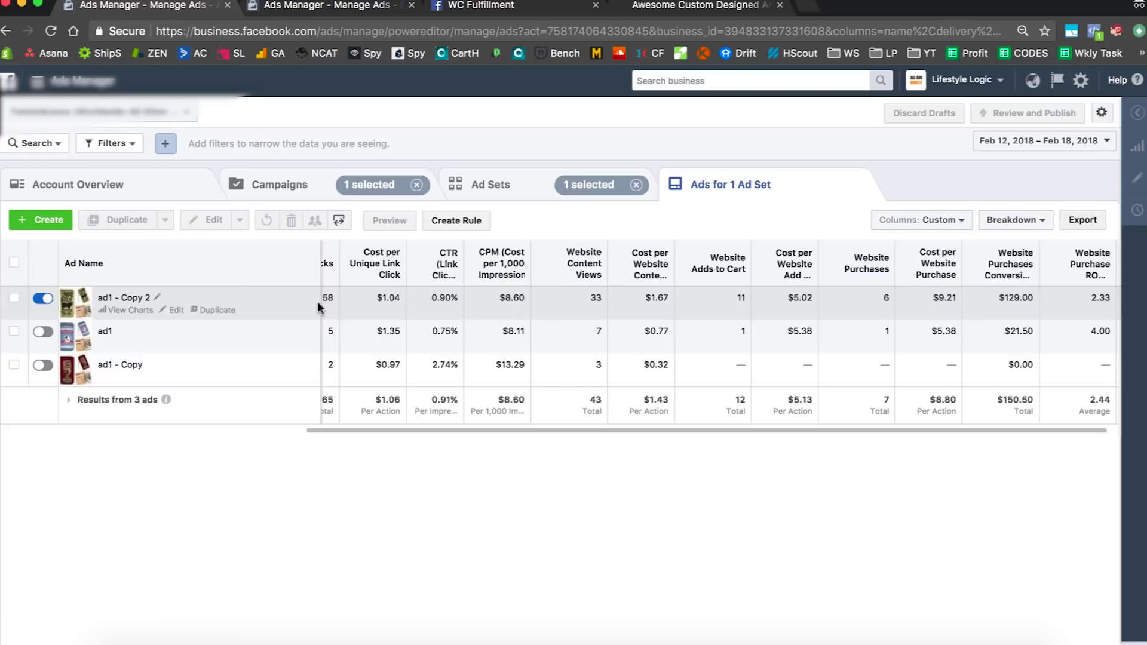
pyautogui.hscroll(1, 323, 305)
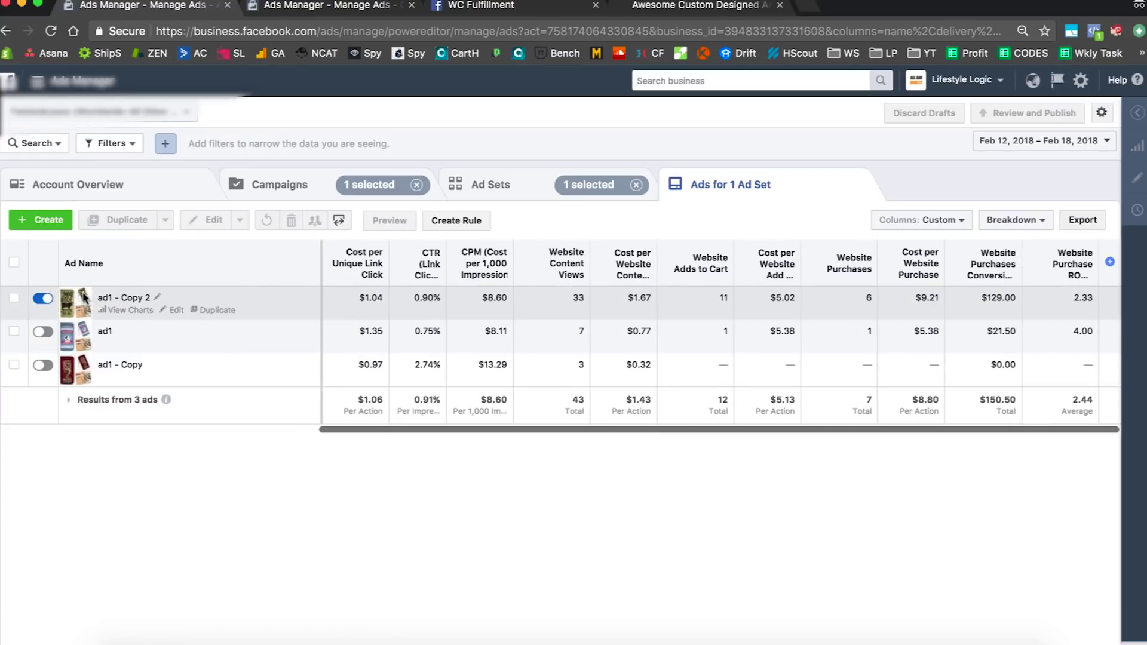
pyautogui.moveTo(462, 272)
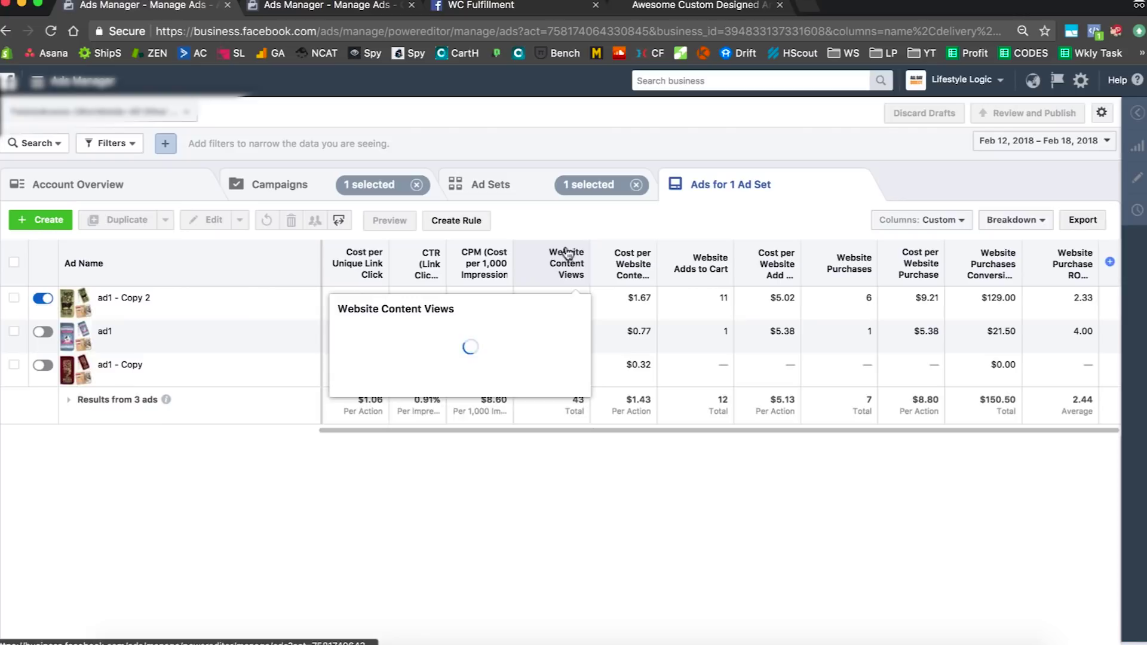
pyautogui.moveTo(632, 428); pyautogui.dragTo(595, 428)
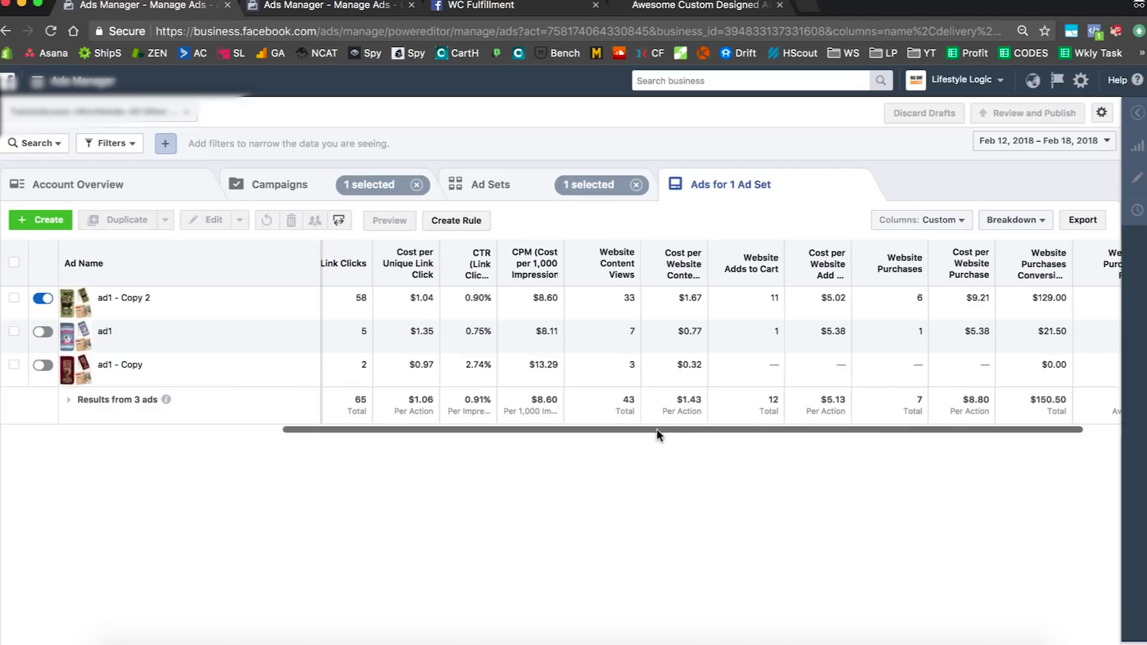
pyautogui.moveTo(657, 429); pyautogui.dragTo(708, 425)
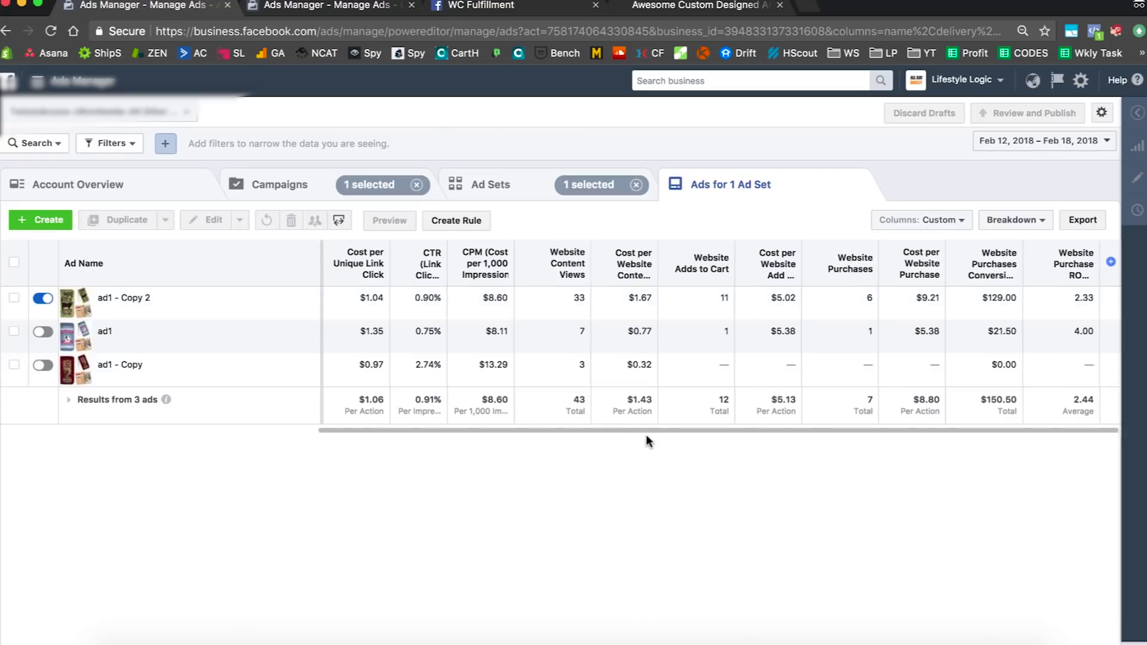
pyautogui.moveTo(647, 432)
pyautogui.mouseDown()
pyautogui.moveTo(595, 433)
pyautogui.moveTo(630, 429)
pyautogui.mouseUp()
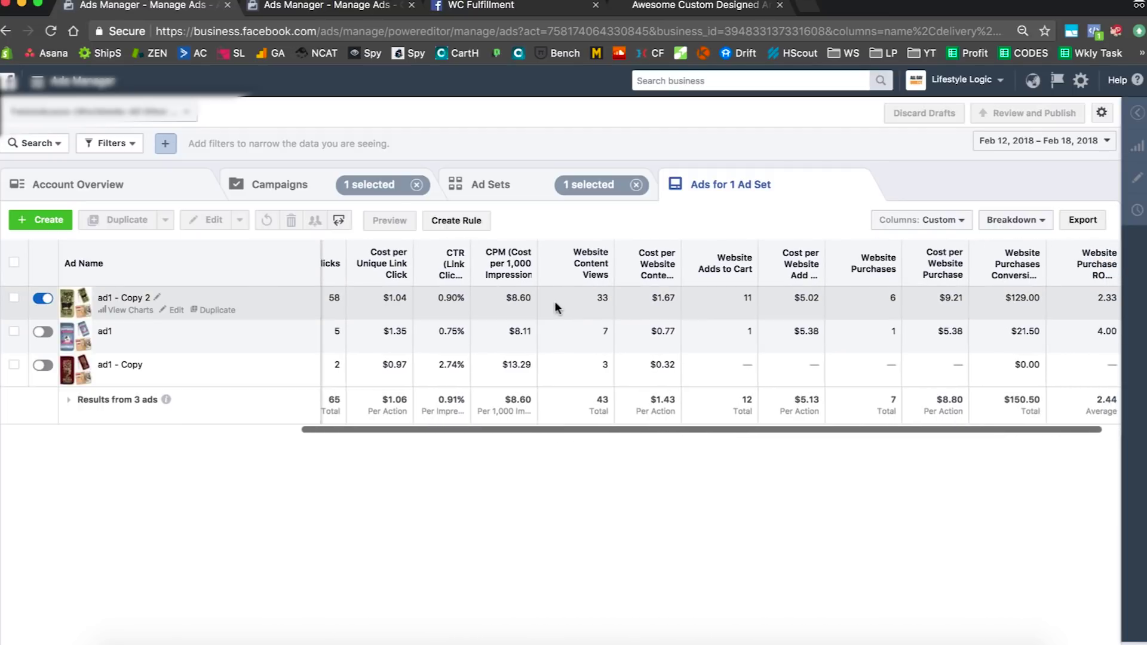
pyautogui.moveTo(472, 432); pyautogui.dragTo(237, 431)
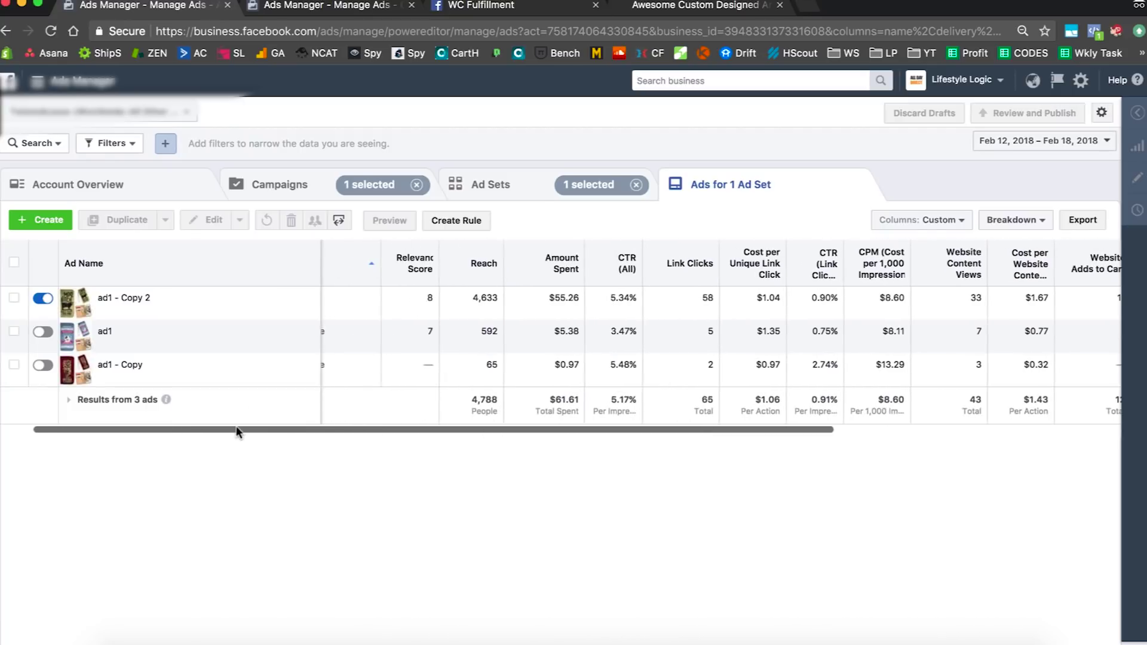
# Raise adset1 - Copy's daily budget from $15.00 to $25.00 and publish the change
pyautogui.click(515, 189)
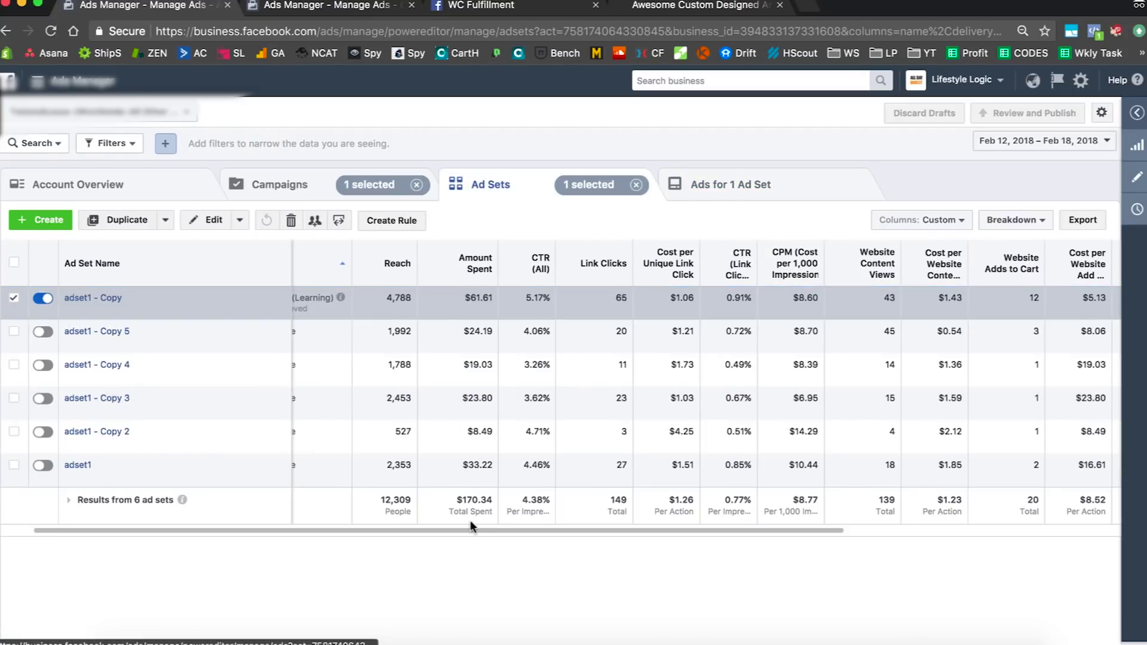
pyautogui.moveTo(474, 530); pyautogui.dragTo(746, 528)
pyautogui.click(744, 300)
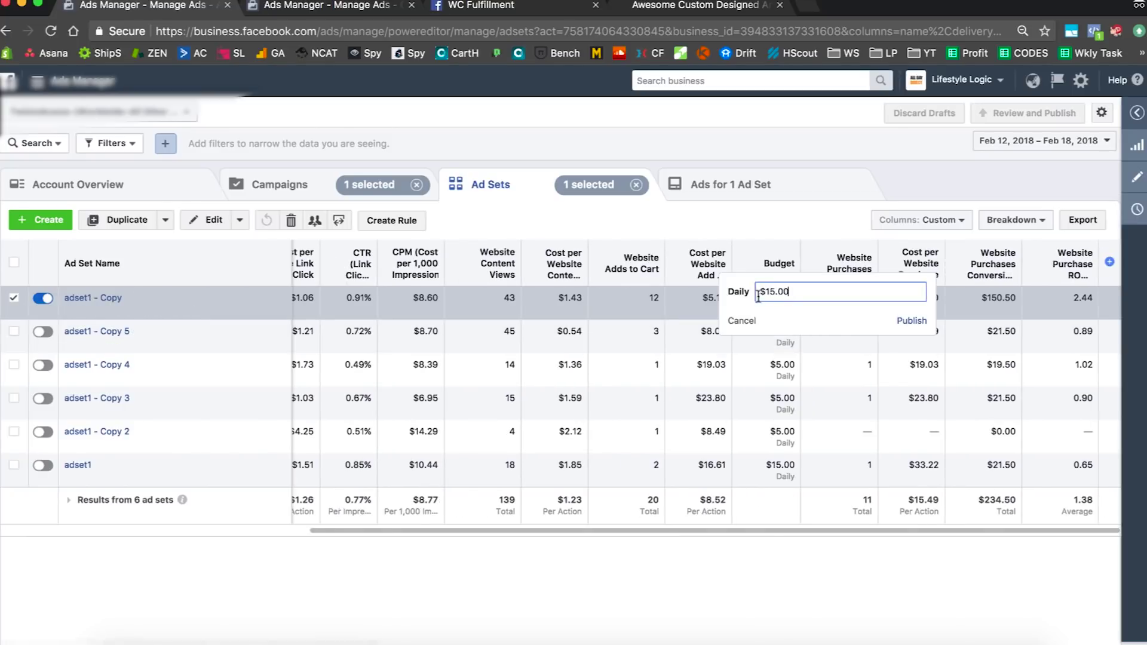
pyautogui.click(767, 292)
pyautogui.press('BackSpace')
pyautogui.write('2')
pyautogui.press('Return')
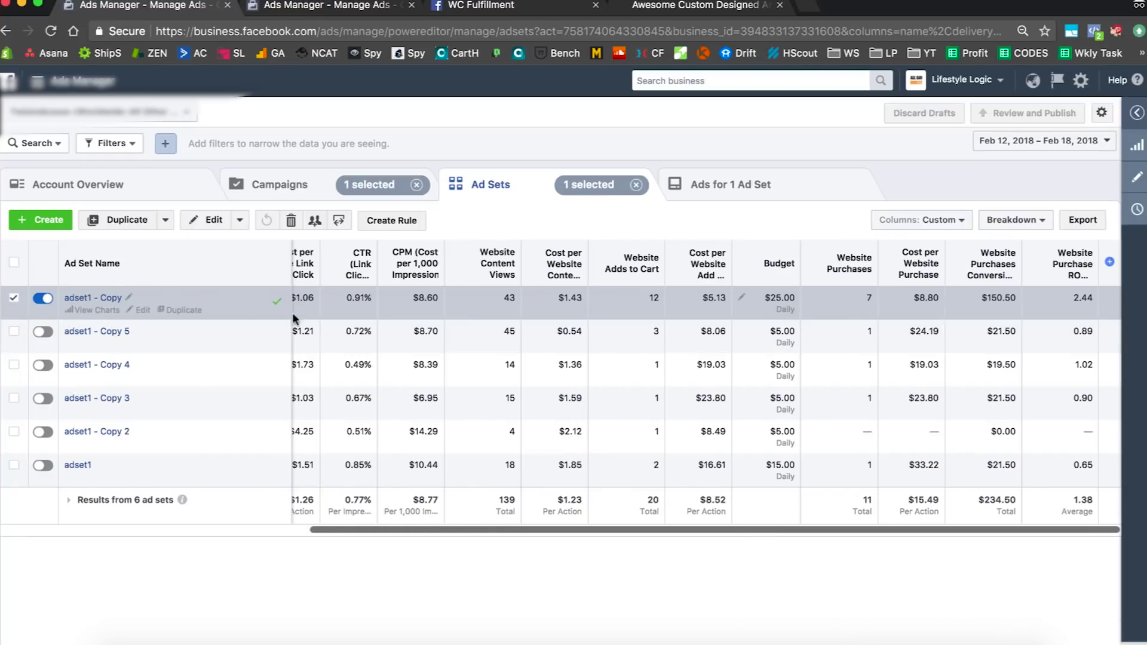
pyautogui.hscroll(-3, 489, 297)
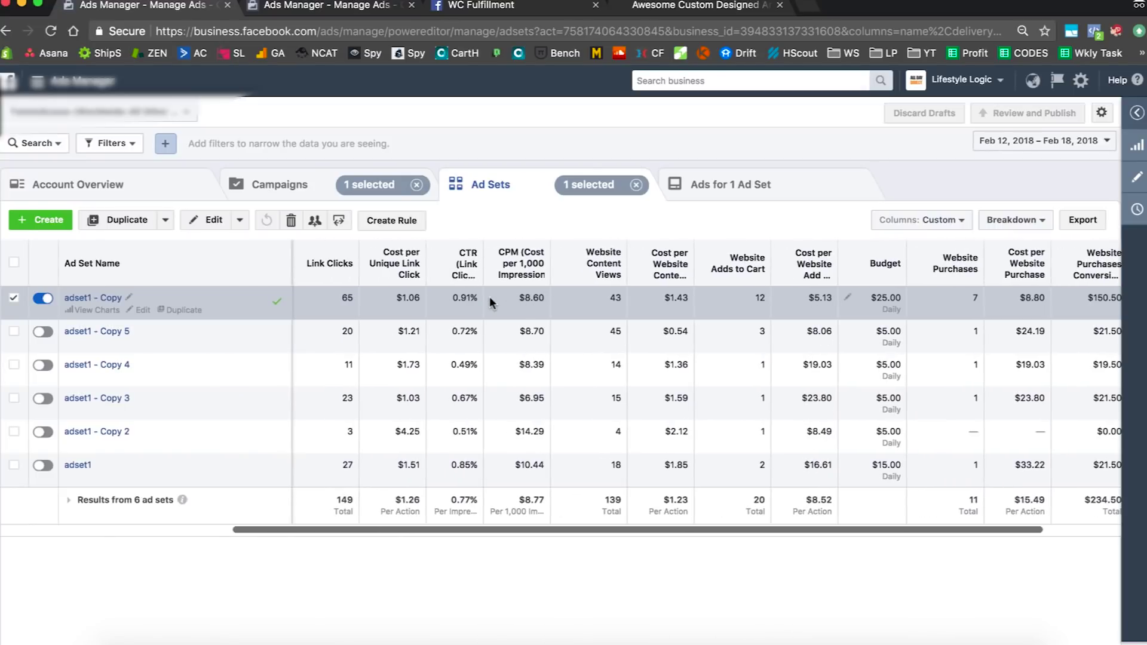
pyautogui.hscroll(3, 724, 303)
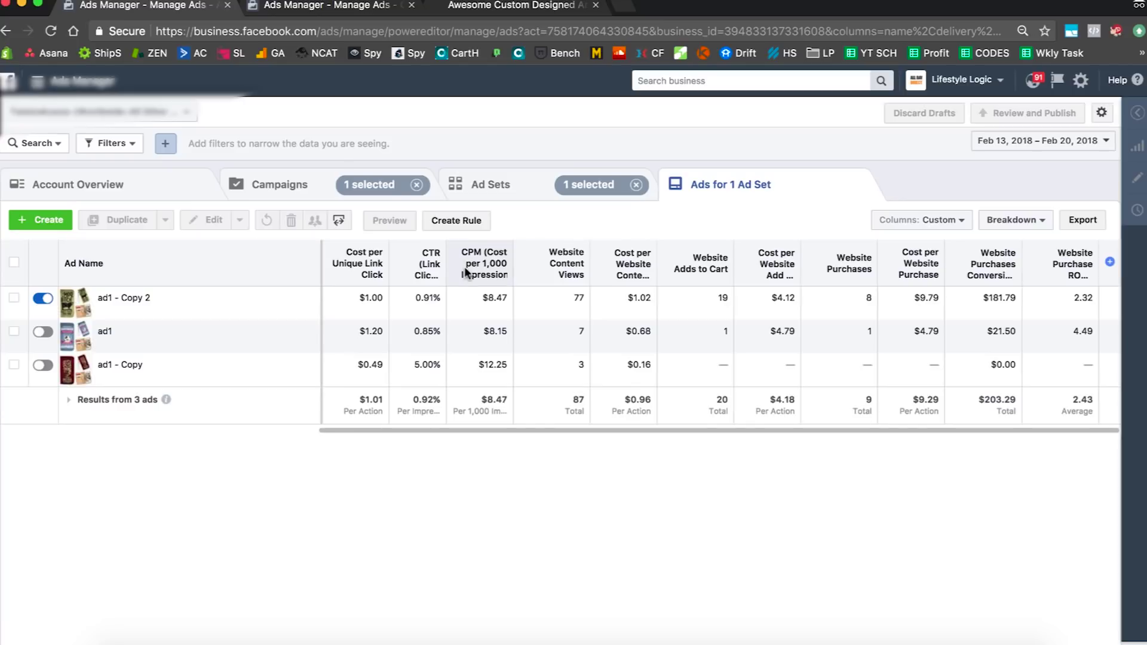
# Switch the reporting date range to Yesterday, Feb 19, 2018
pyautogui.moveTo(466, 272)
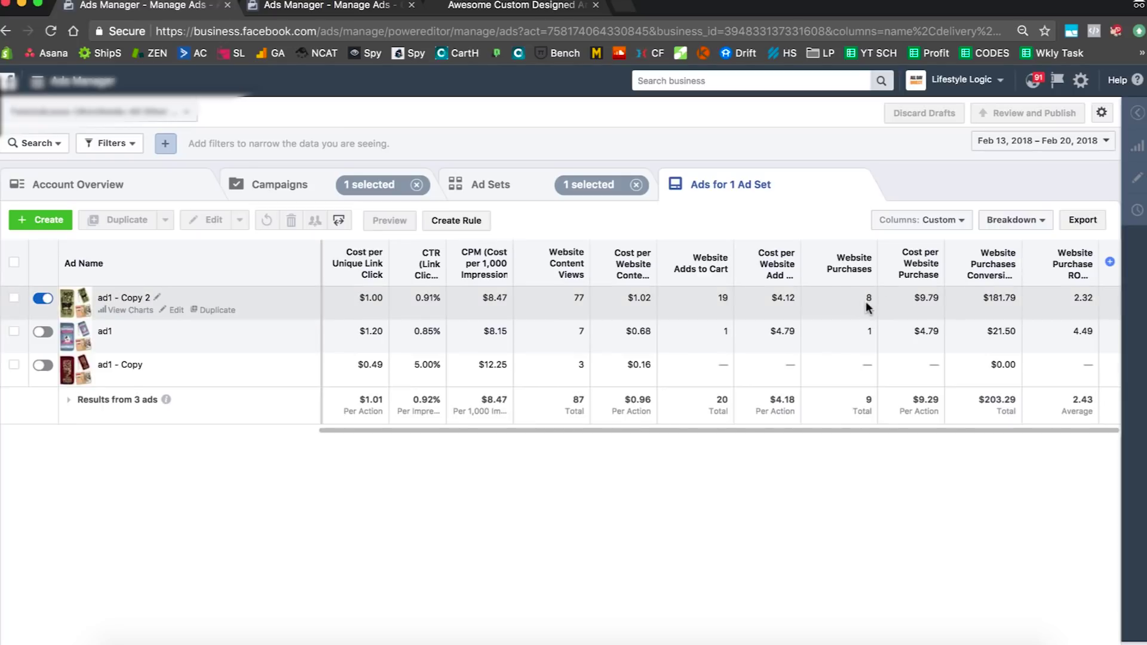
pyautogui.click(1006, 139)
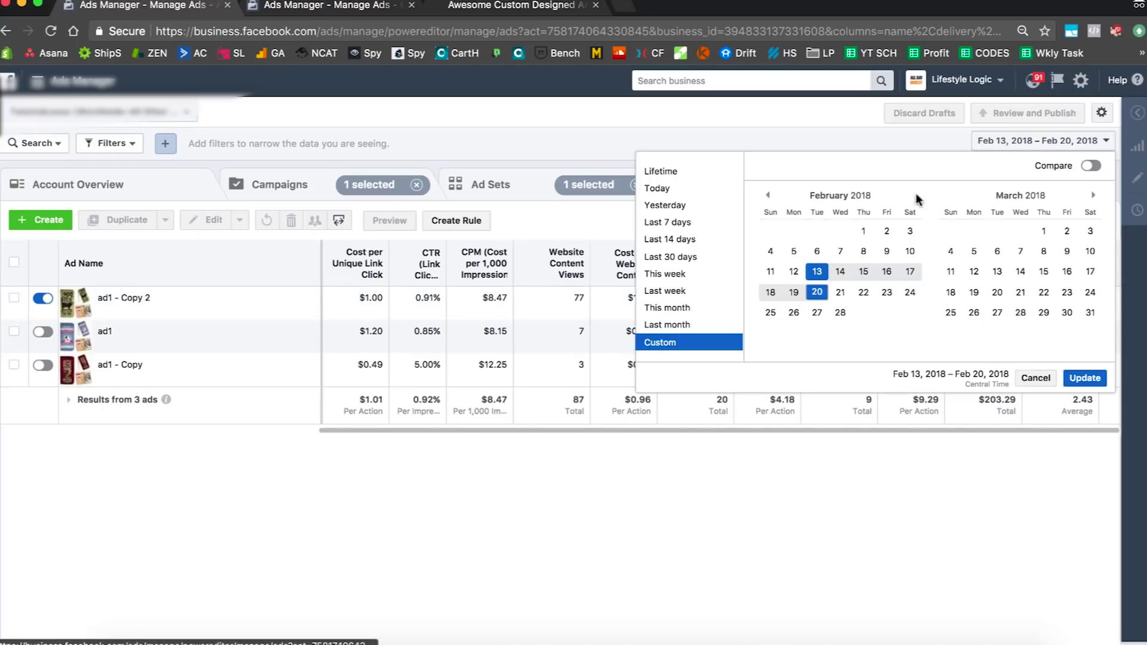
pyautogui.click(673, 206)
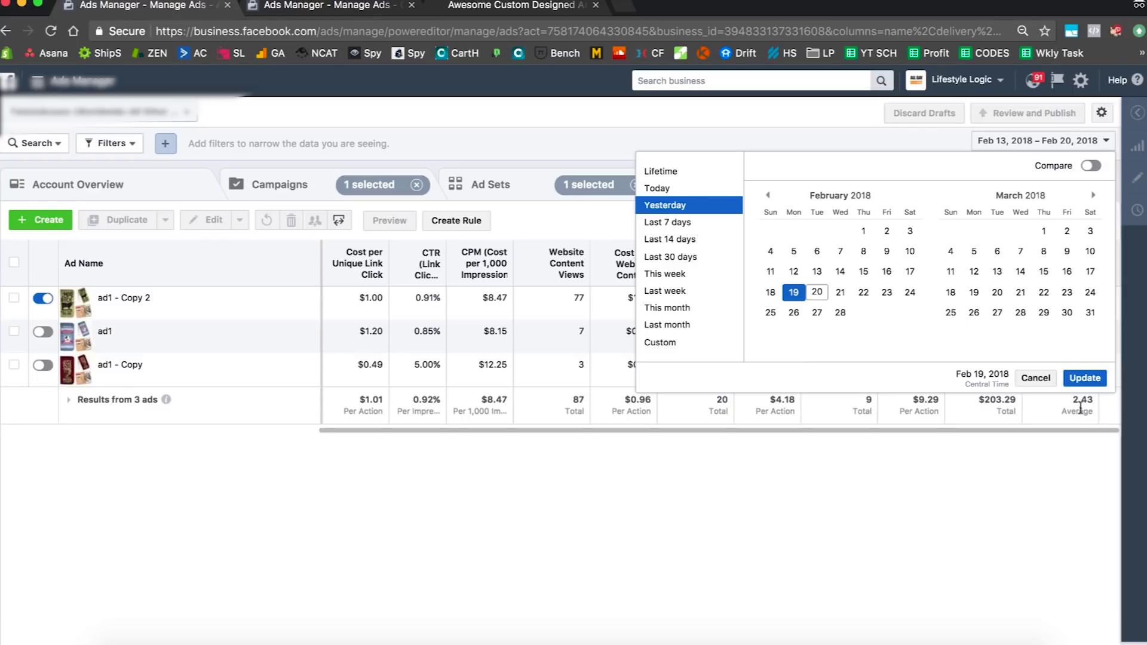
pyautogui.click(1085, 379)
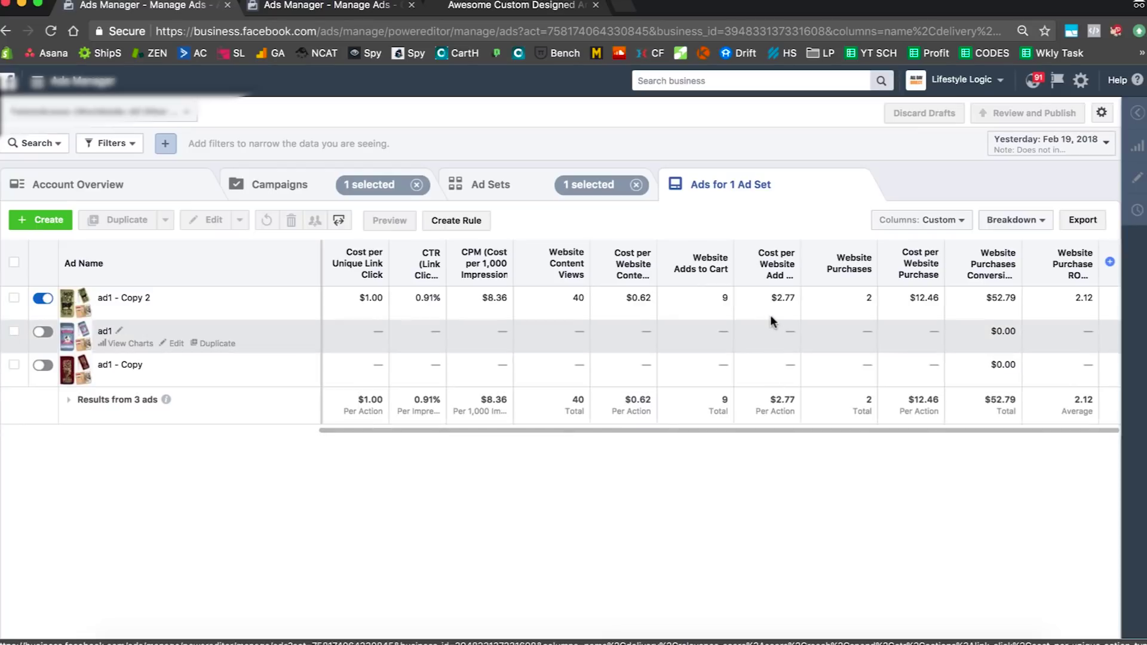
pyautogui.click(919, 299)
pyautogui.moveTo(916, 299); pyautogui.dragTo(937, 299)
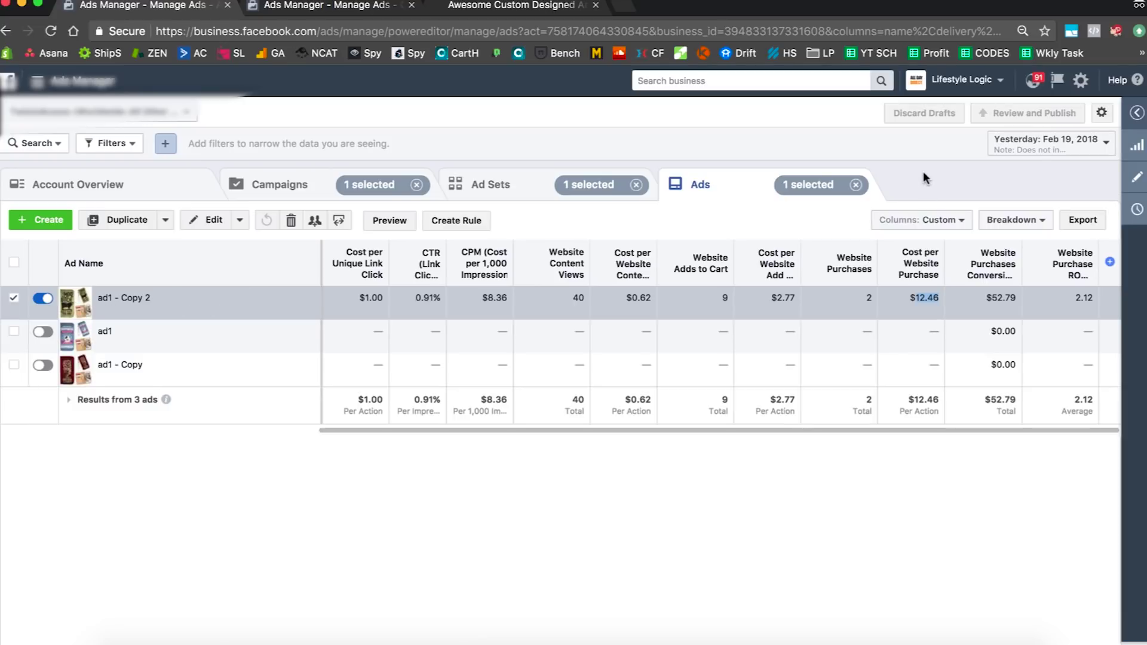
pyautogui.click(900, 182)
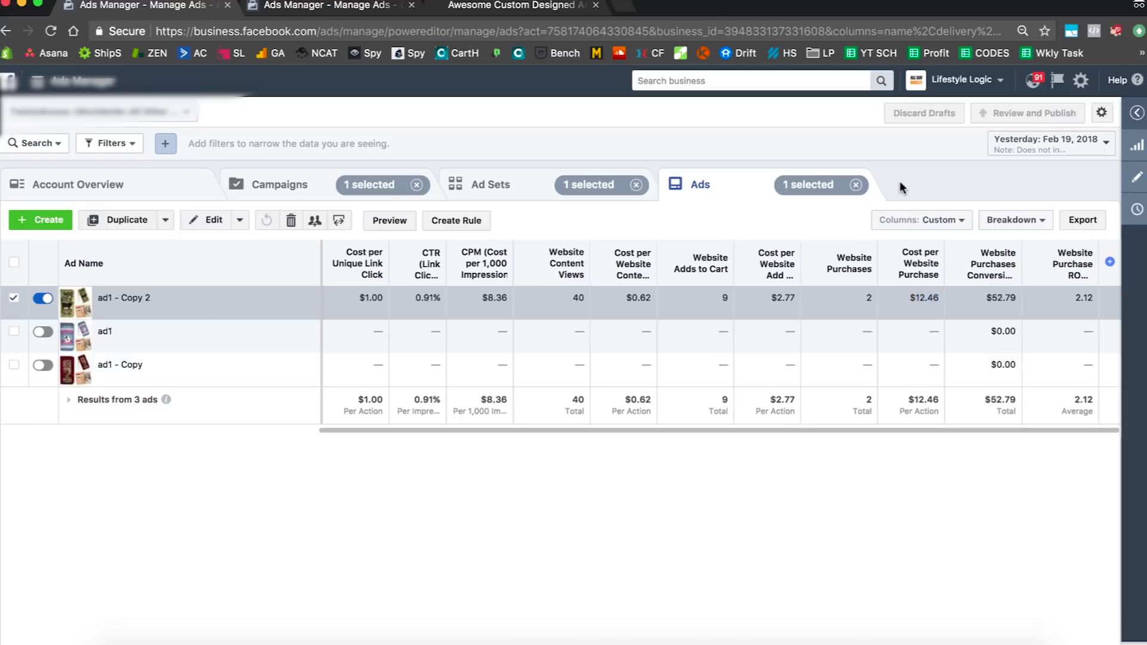